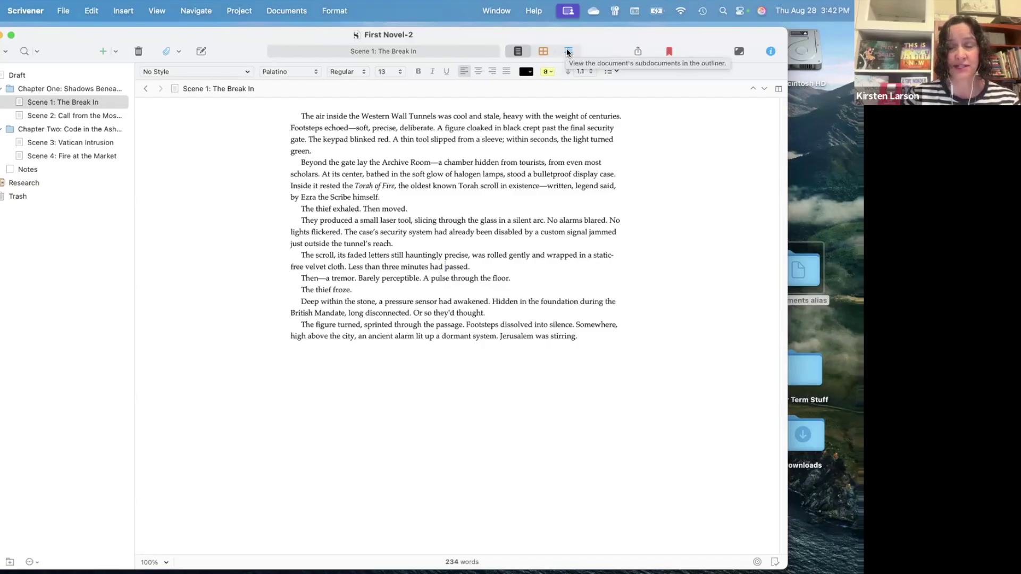
Show the whole Draft in the outliner and expand Chapter One and Chapter Two to list their scenes.
{"action": "left_click", "coordinate": [566, 51]}
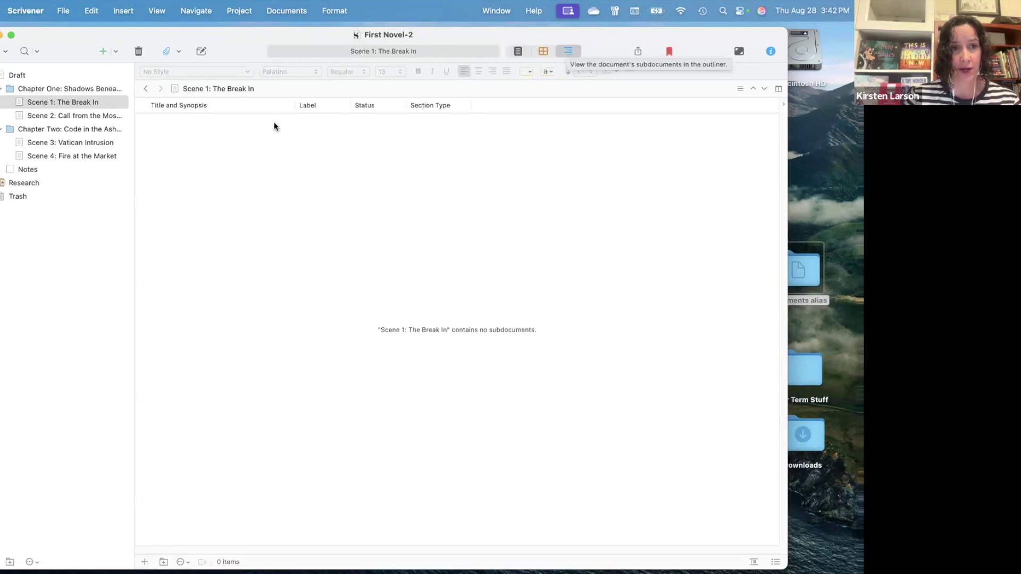
{"action": "left_click", "coordinate": [17, 76]}
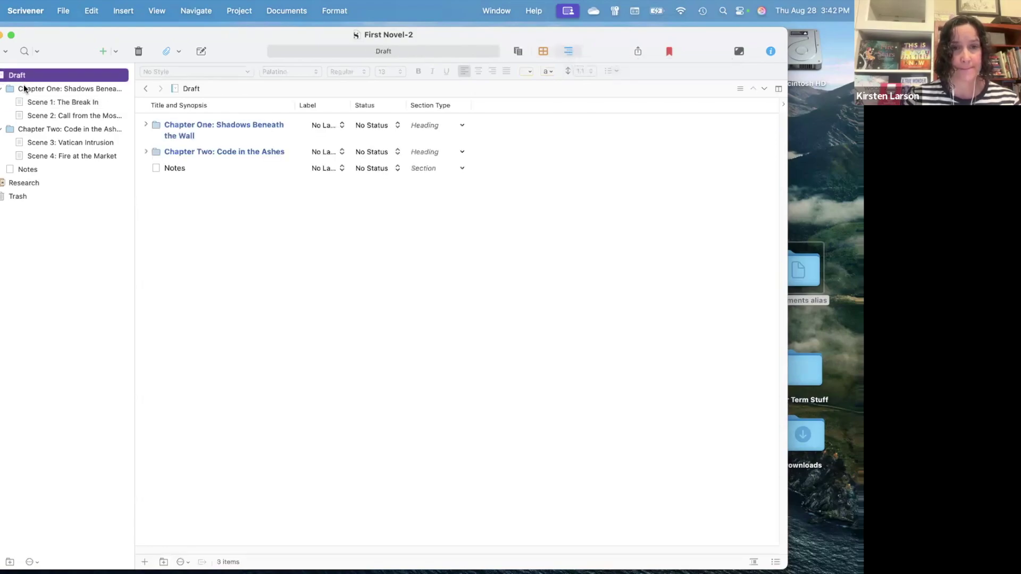
{"action": "left_click", "coordinate": [27, 88]}
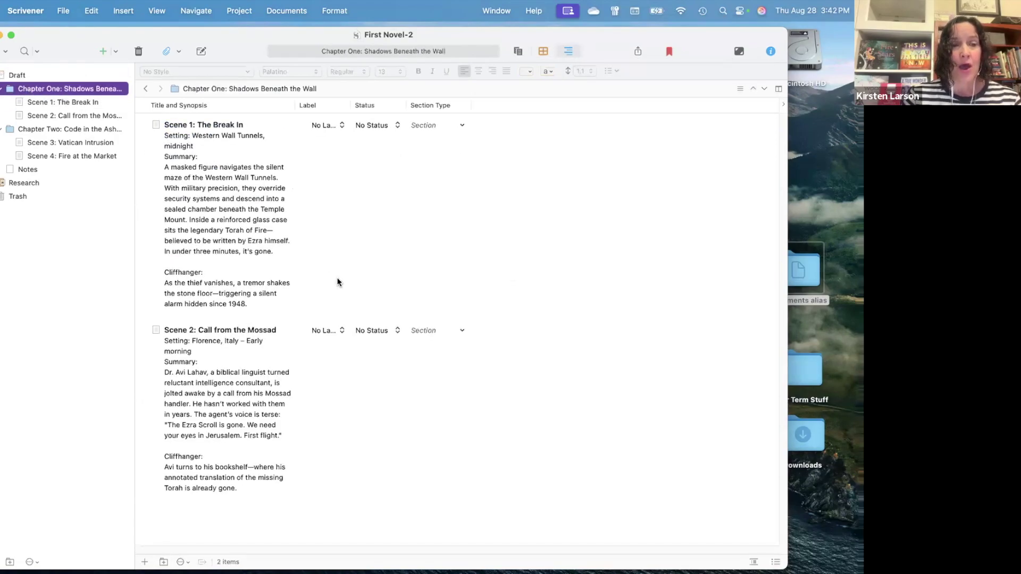
{"action": "key", "text": "Up"}
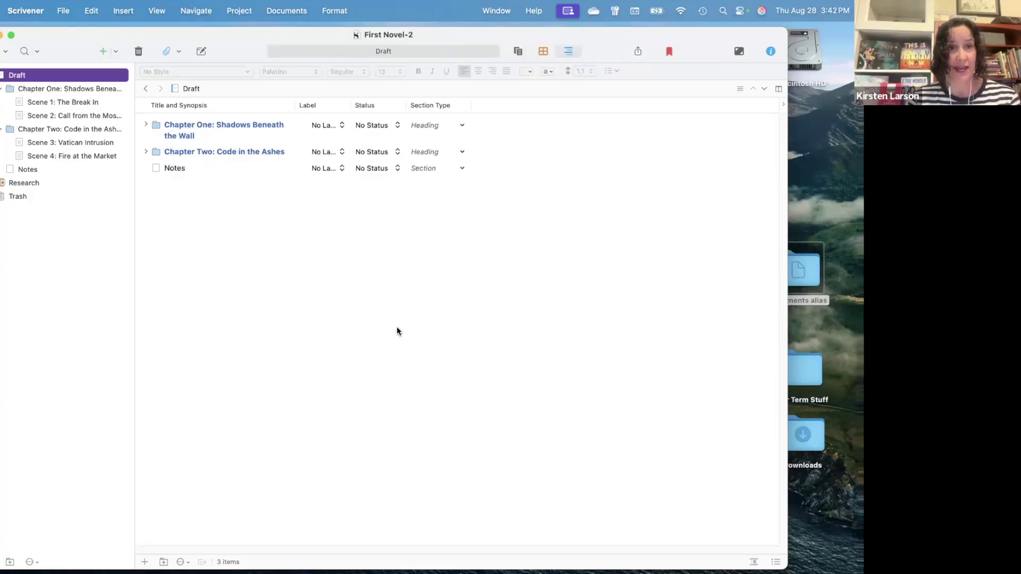
{"action": "left_click", "coordinate": [146, 125]}
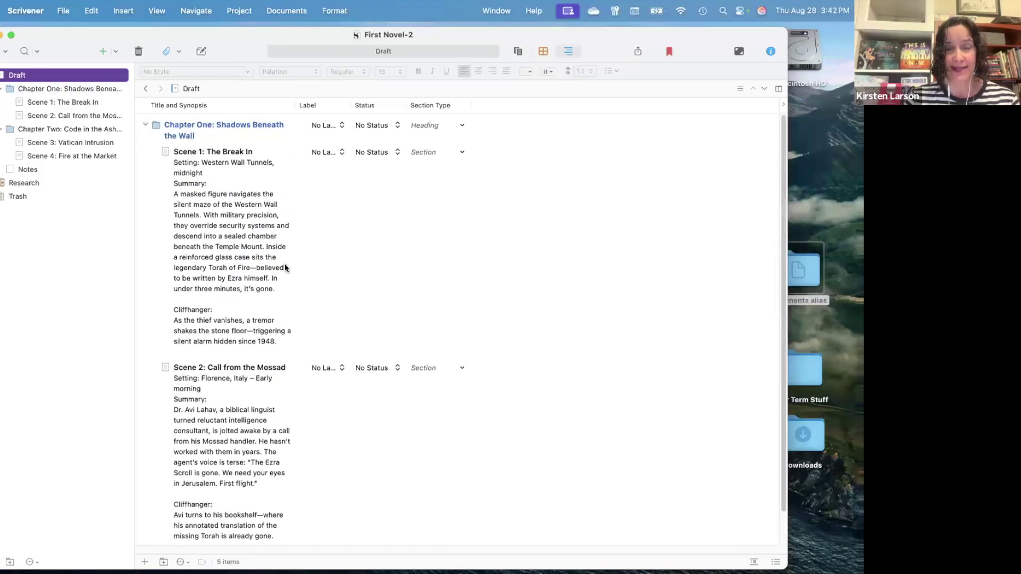
{"action": "scroll", "coordinate": [299, 280], "scroll_direction": "down", "scroll_amount": 2}
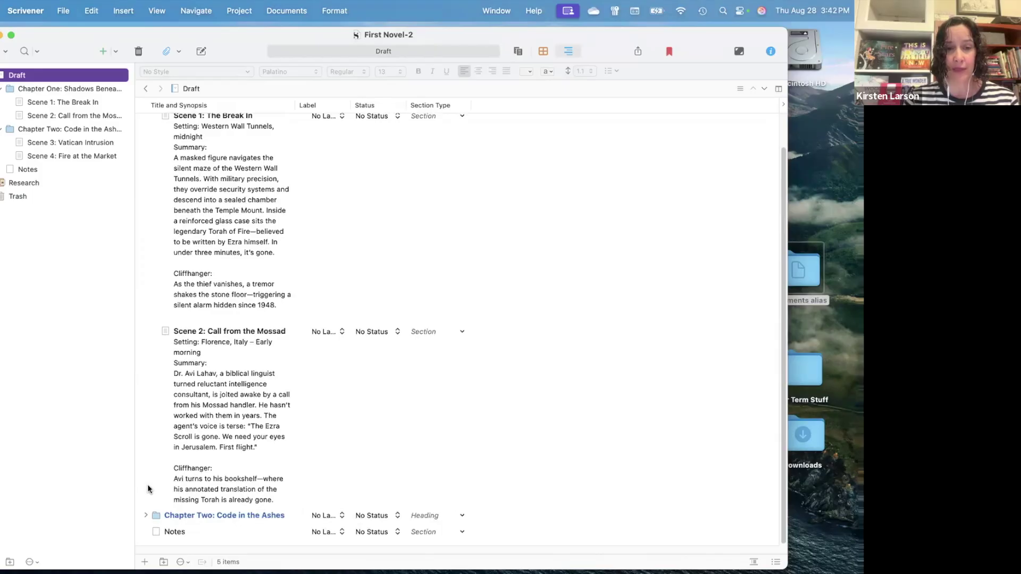
{"action": "left_click", "coordinate": [145, 515]}
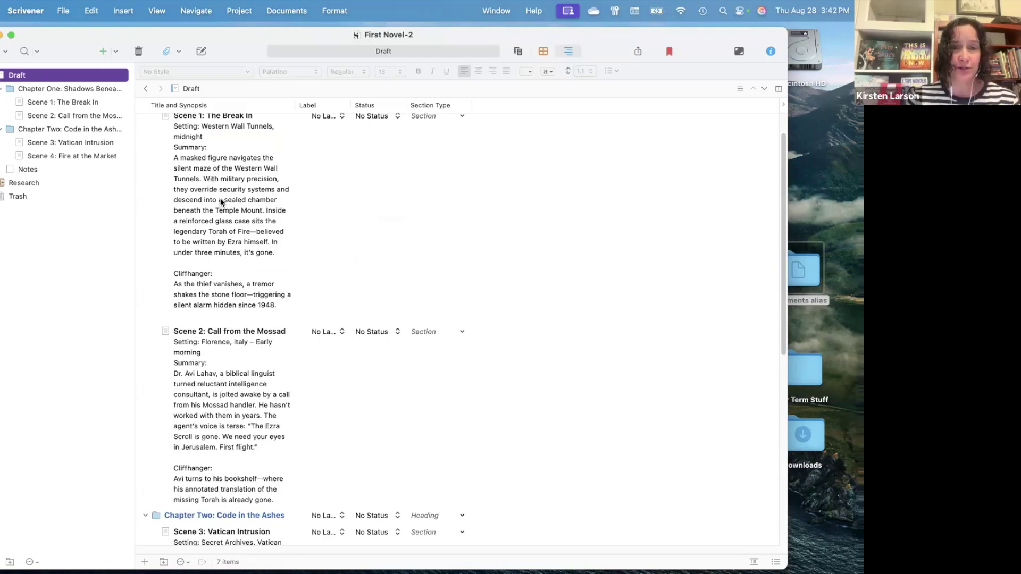
{"action": "scroll", "coordinate": [220, 202], "scroll_direction": "up", "scroll_amount": 2}
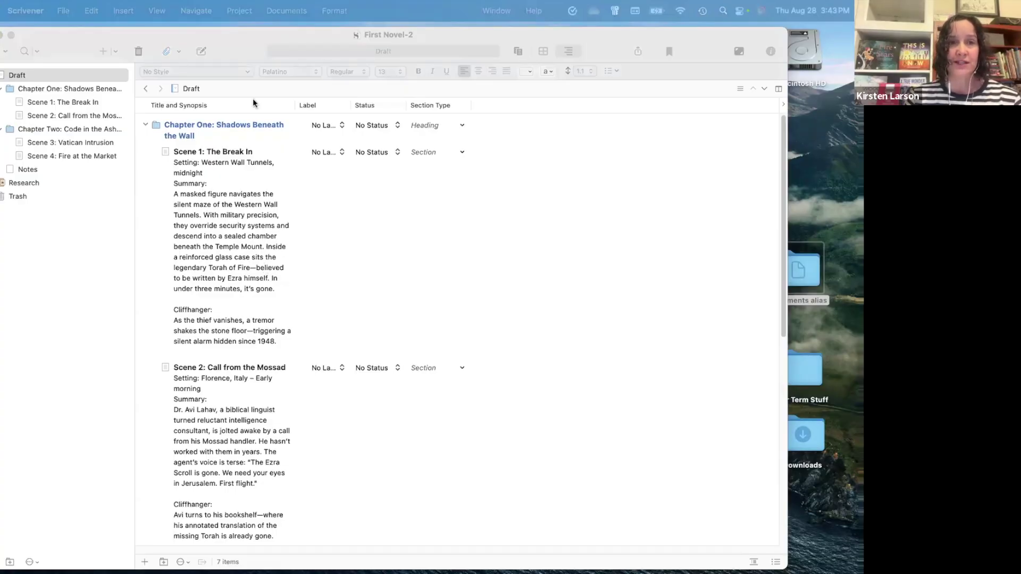
Check which columns can be shown in the outliner, including the synopsis under the title.
{"action": "left_click", "coordinate": [157, 12]}
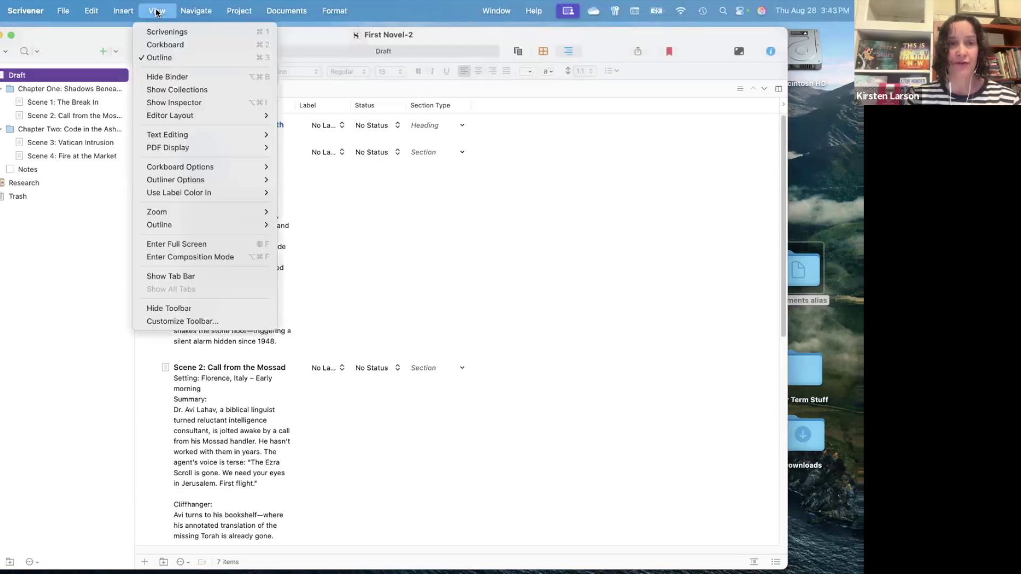
{"action": "mouse_move", "coordinate": [185, 178]}
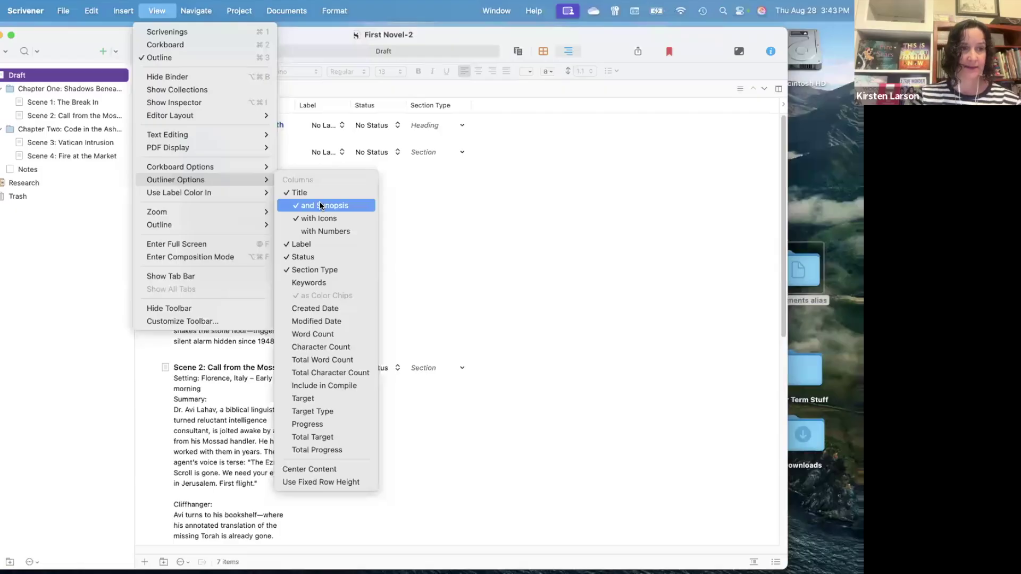
{"action": "left_click", "coordinate": [339, 204]}
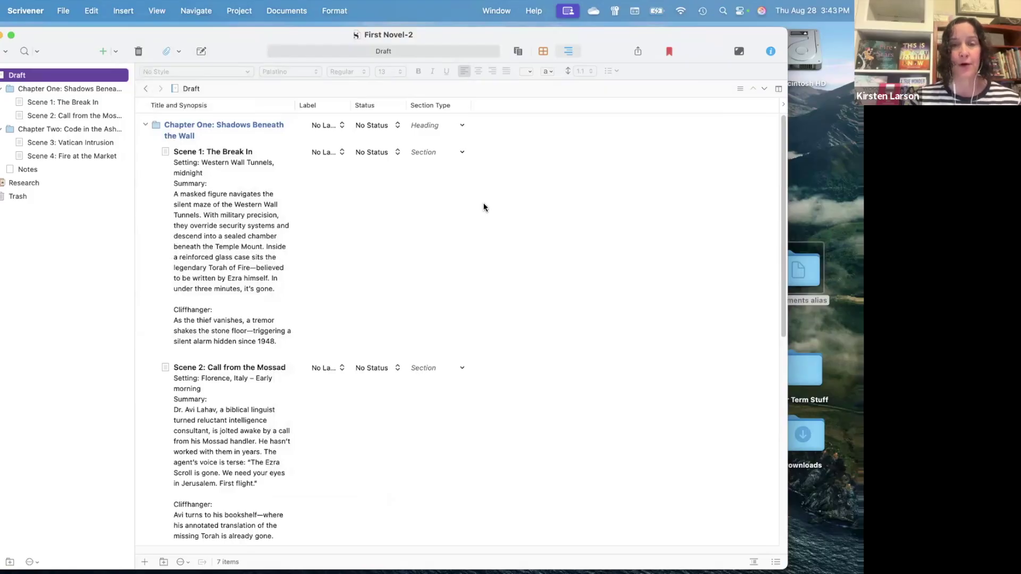
Rename the Red label to "Avi's point" and the Orange label to "Antagonists' point of view" in the project's label list.
{"action": "left_click", "coordinate": [333, 153]}
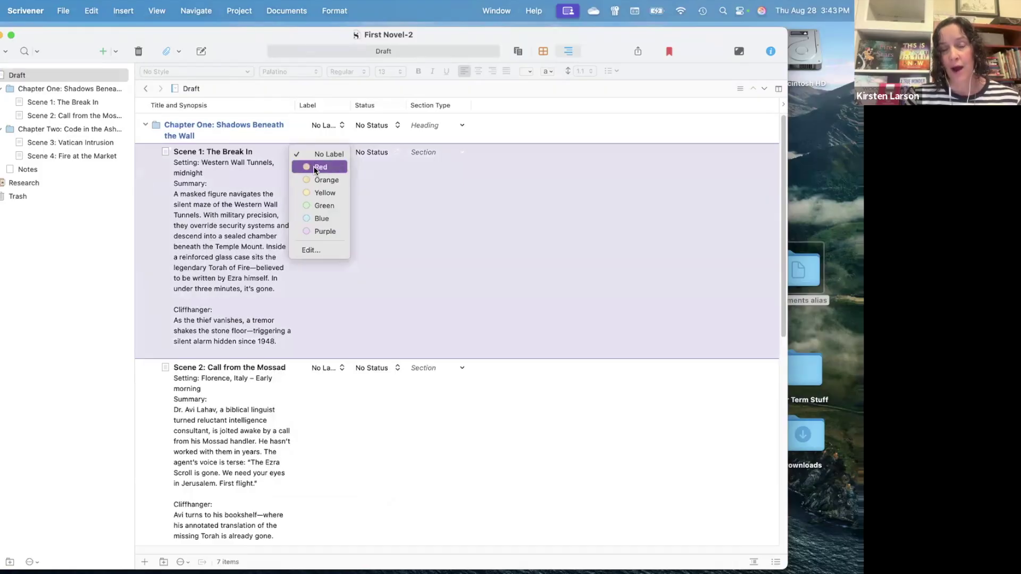
{"action": "left_click", "coordinate": [318, 249]}
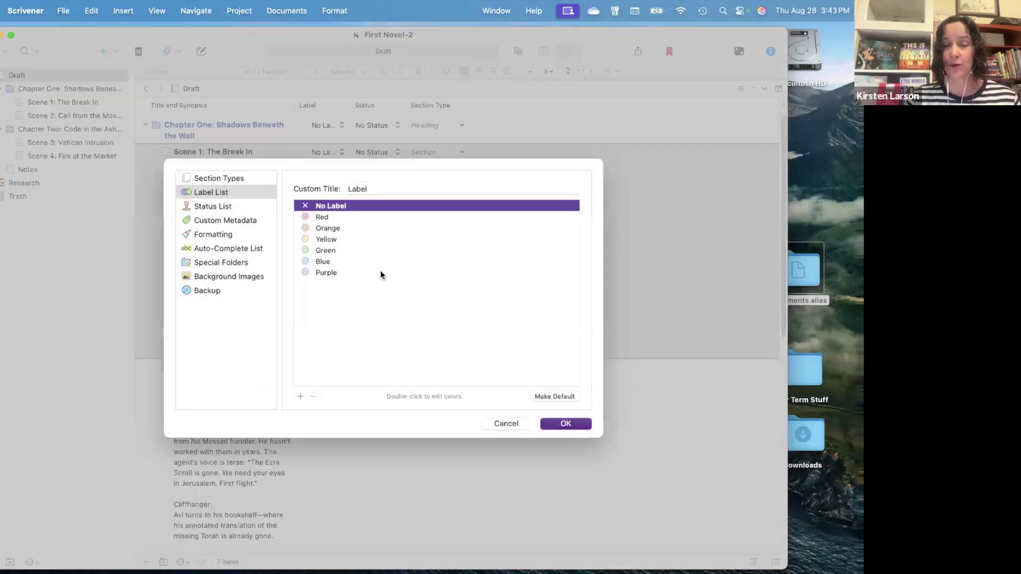
{"action": "double_click", "coordinate": [323, 217]}
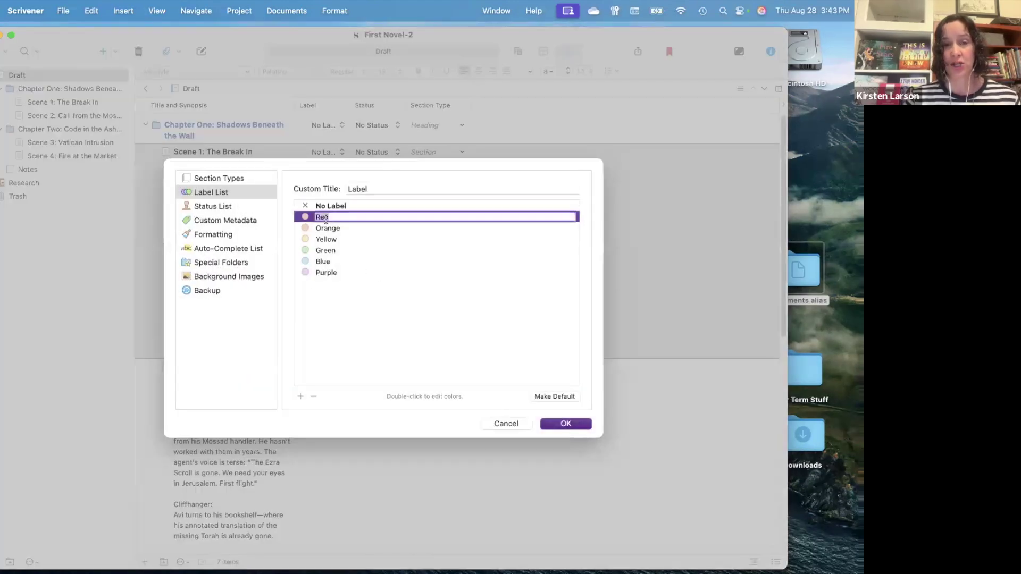
{"action": "type", "text": "Avi's point"}
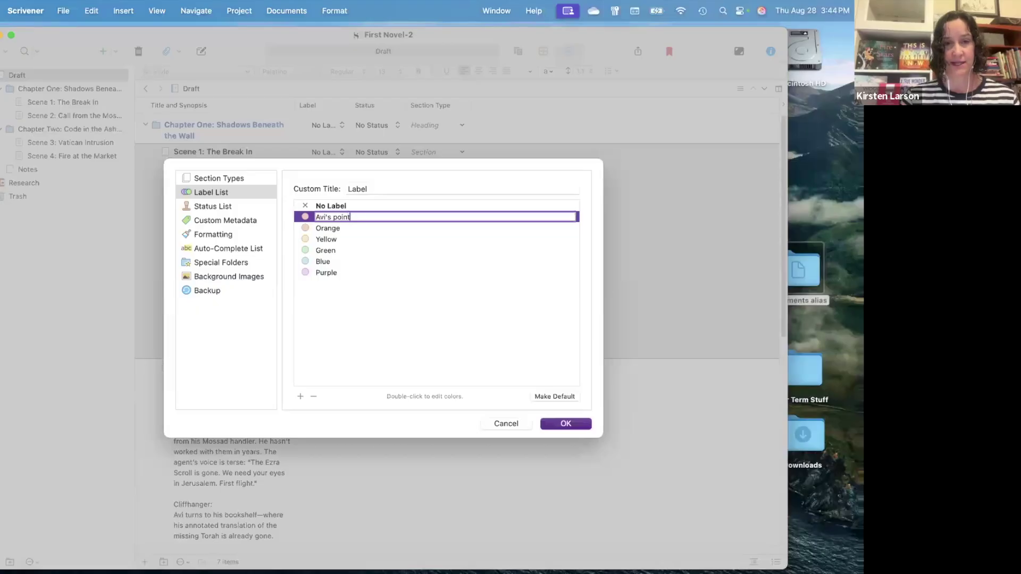
{"action": "left_click", "coordinate": [329, 227]}
{"action": "left_click", "coordinate": [330, 227]}
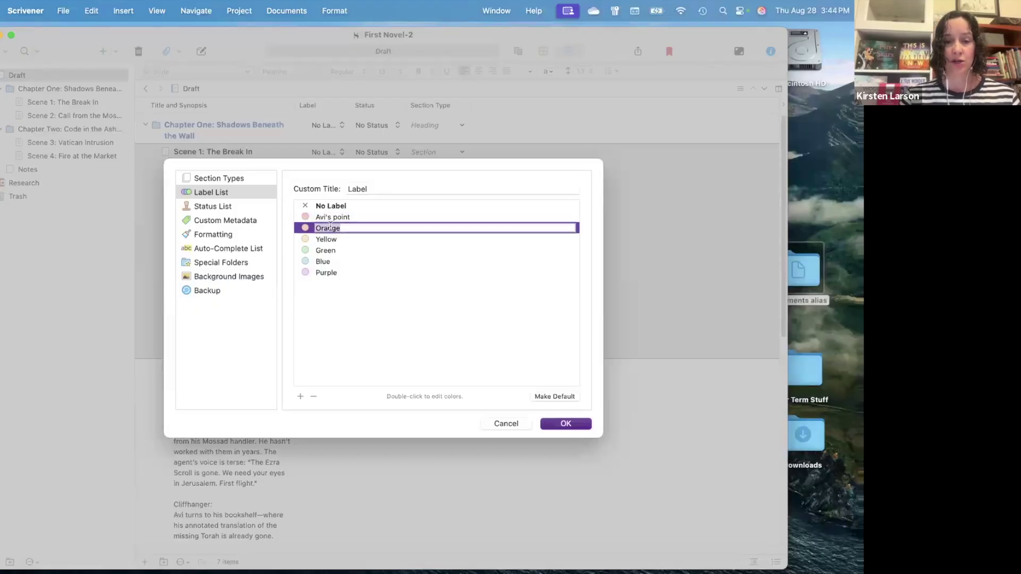
{"action": "type", "text": "Antagonists' point of view"}
{"action": "left_click", "coordinate": [565, 424]}
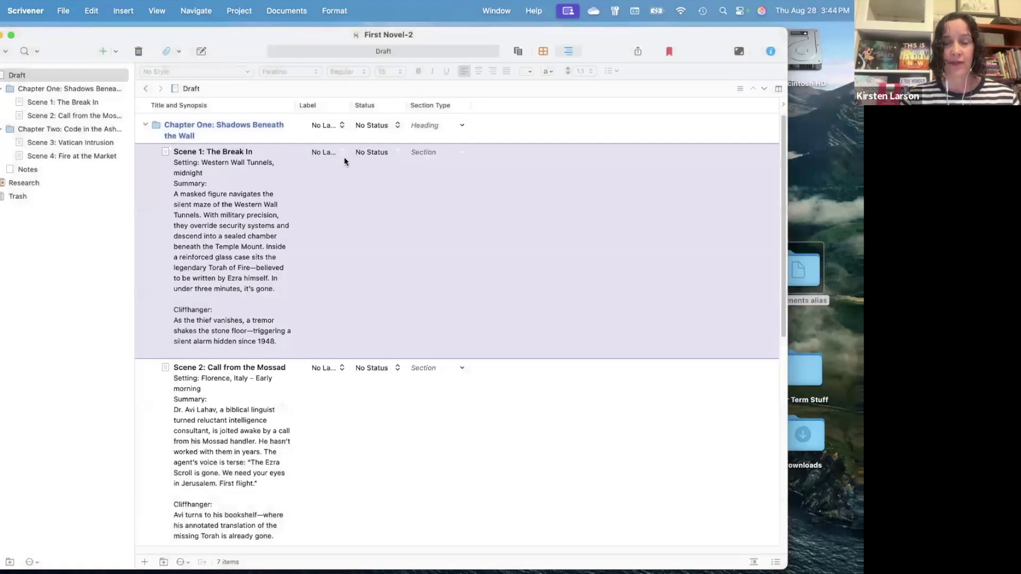
Label Scene 1 and Scene 3 as "Antagonists' point of view" and Scene 2 as "Avi's point".
{"action": "left_click", "coordinate": [338, 152]}
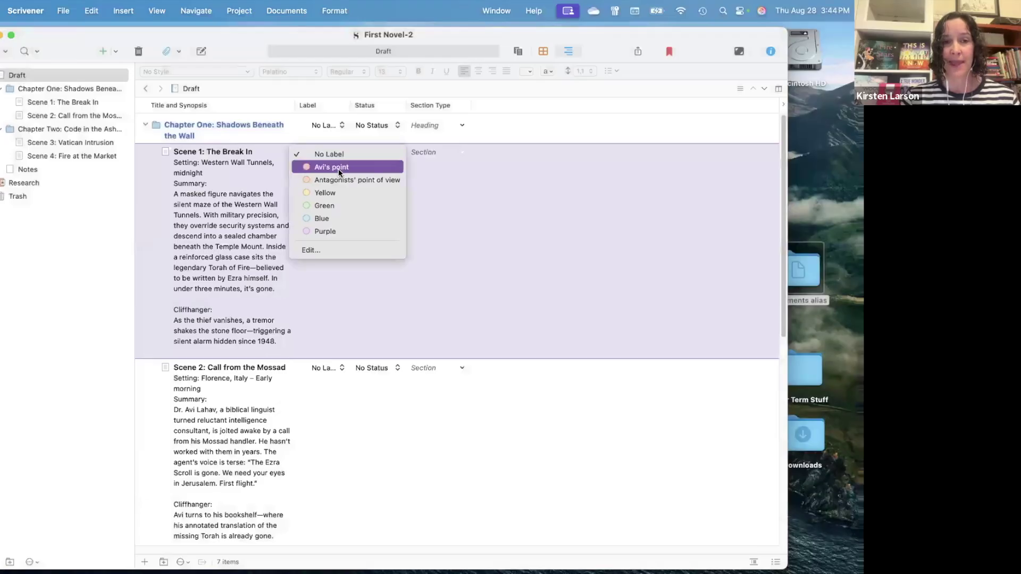
{"action": "left_click", "coordinate": [336, 180]}
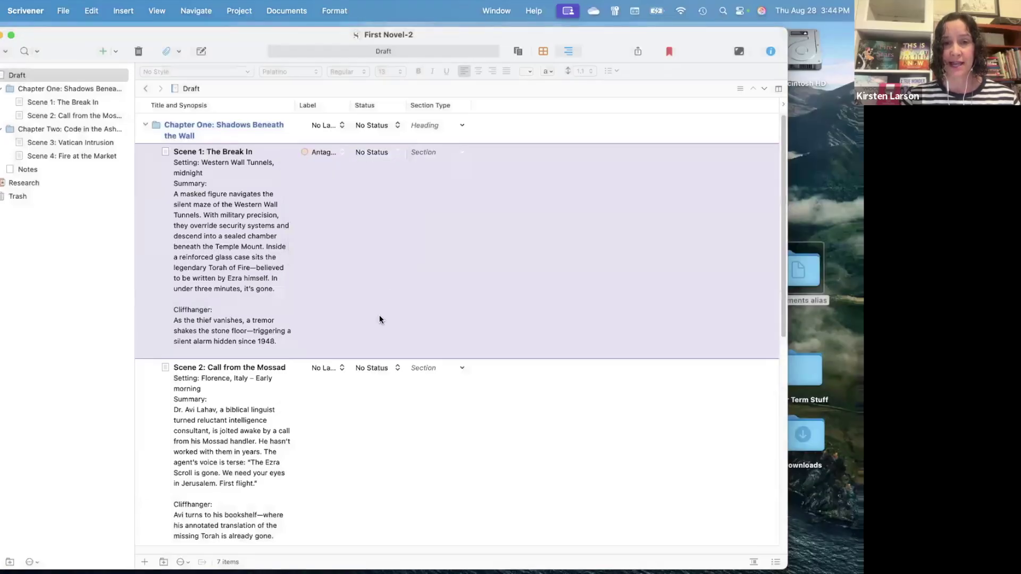
{"action": "left_click", "coordinate": [339, 369]}
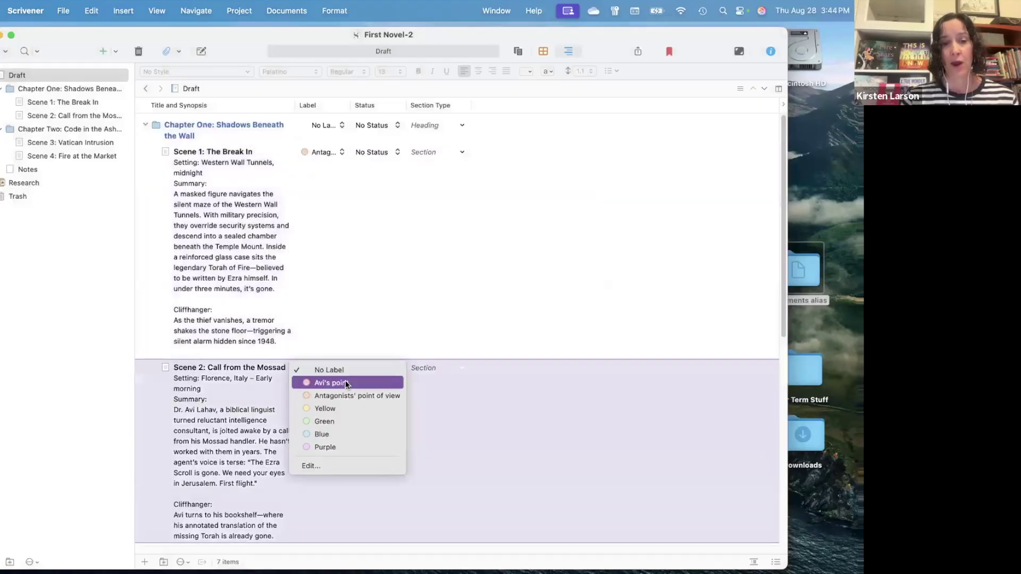
{"action": "left_click", "coordinate": [345, 382]}
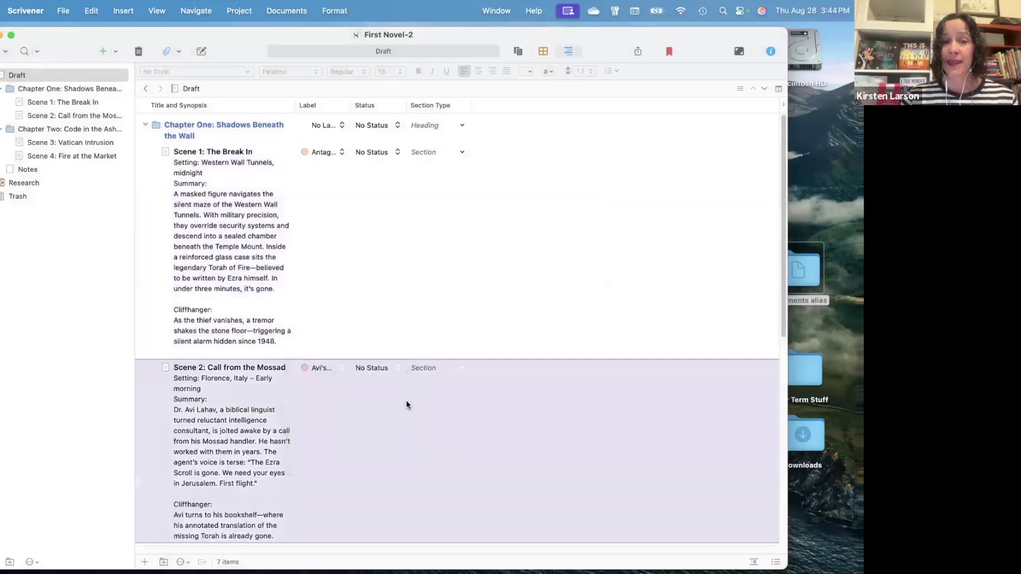
{"action": "scroll", "coordinate": [406, 400], "scroll_direction": "down", "scroll_amount": 2}
{"action": "scroll", "coordinate": [406, 404], "scroll_direction": "down", "scroll_amount": 5}
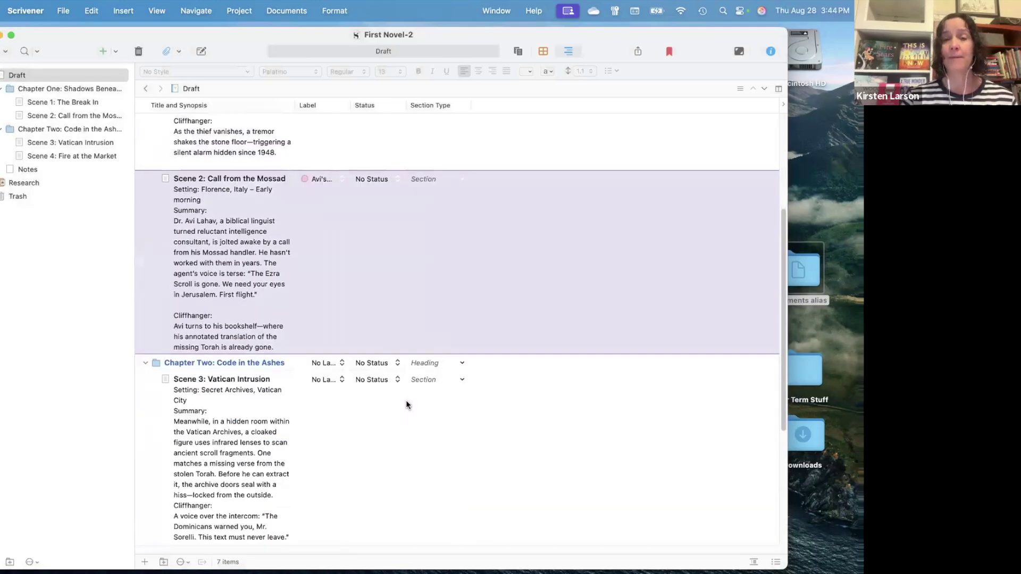
{"action": "left_click", "coordinate": [333, 378]}
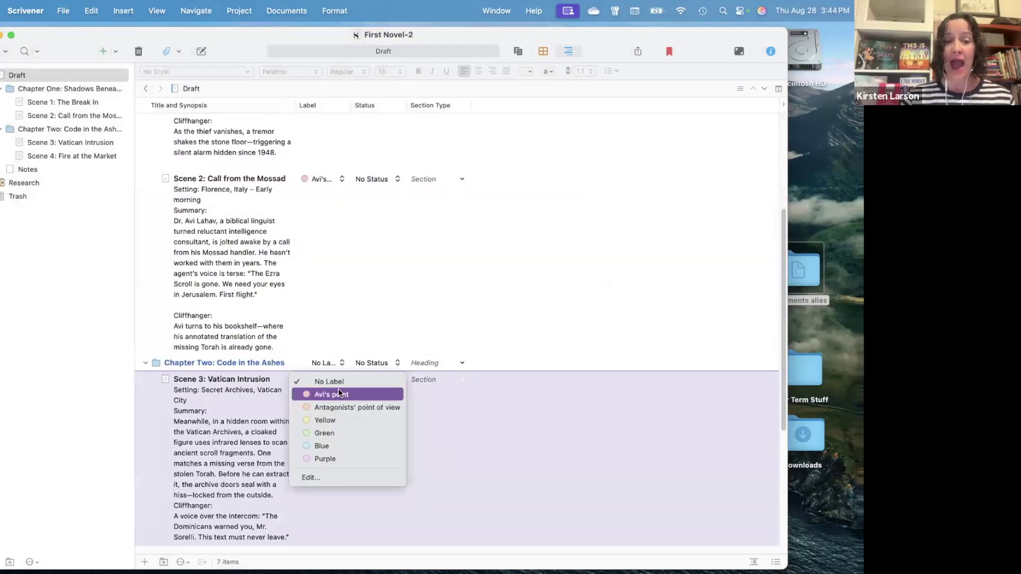
{"action": "left_click", "coordinate": [345, 407]}
Set the status of Scene 1 to First Draft, Scene 2 to In Progress and Scene 3 to To Do.
{"action": "scroll", "coordinate": [372, 402], "scroll_direction": "down", "scroll_amount": 3}
{"action": "scroll", "coordinate": [373, 403], "scroll_direction": "up", "scroll_amount": 5}
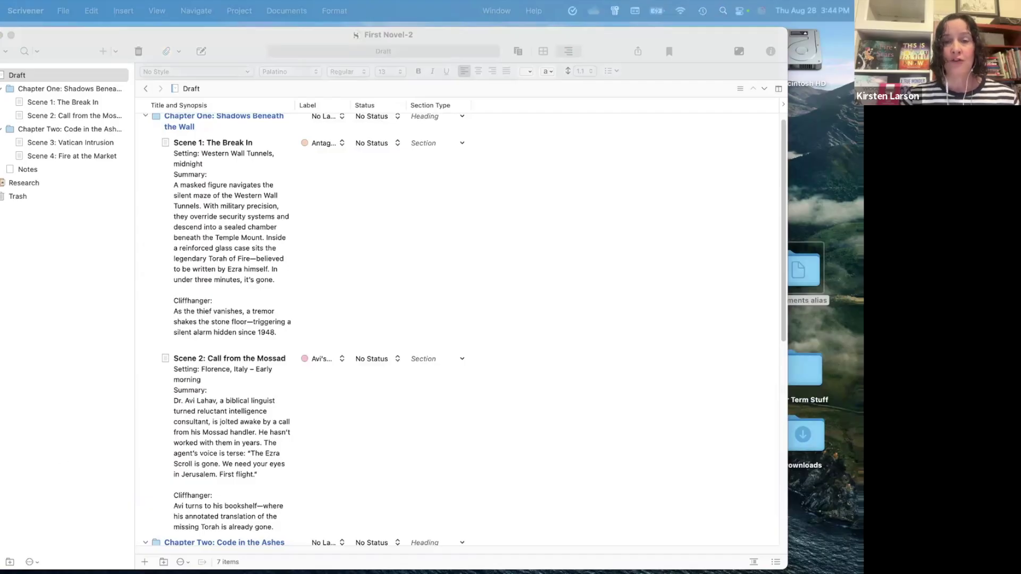
{"action": "left_click", "coordinate": [381, 143]}
{"action": "left_click", "coordinate": [381, 142]}
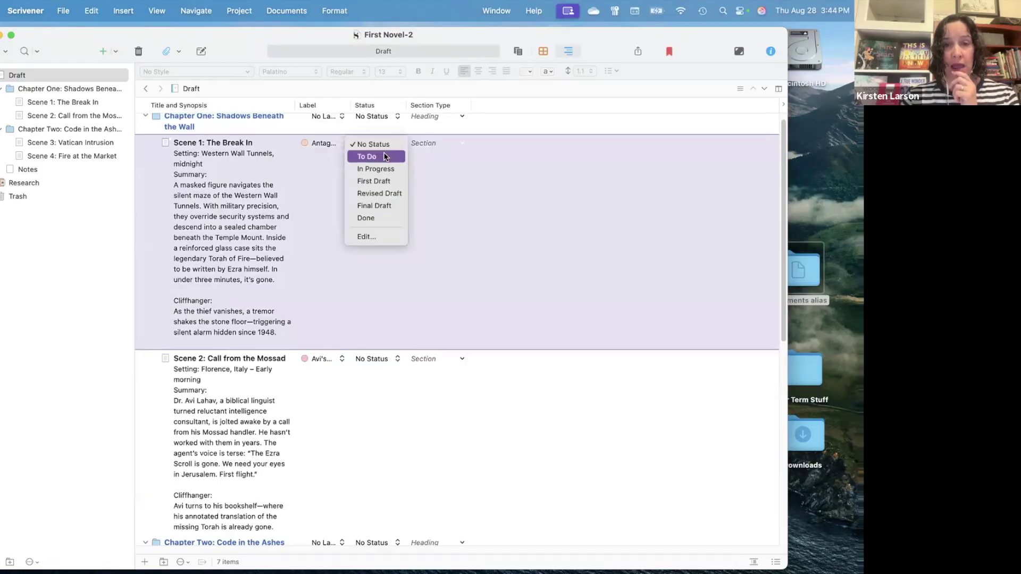
{"action": "left_click", "coordinate": [386, 181]}
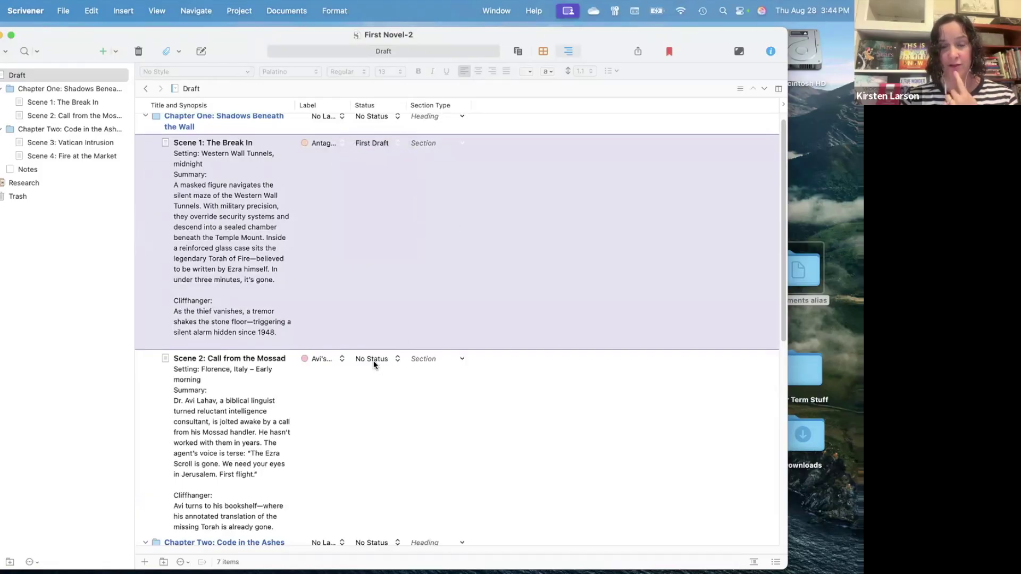
{"action": "left_click", "coordinate": [373, 361]}
{"action": "left_click", "coordinate": [381, 385]}
{"action": "scroll", "coordinate": [412, 370], "scroll_direction": "down", "scroll_amount": 5}
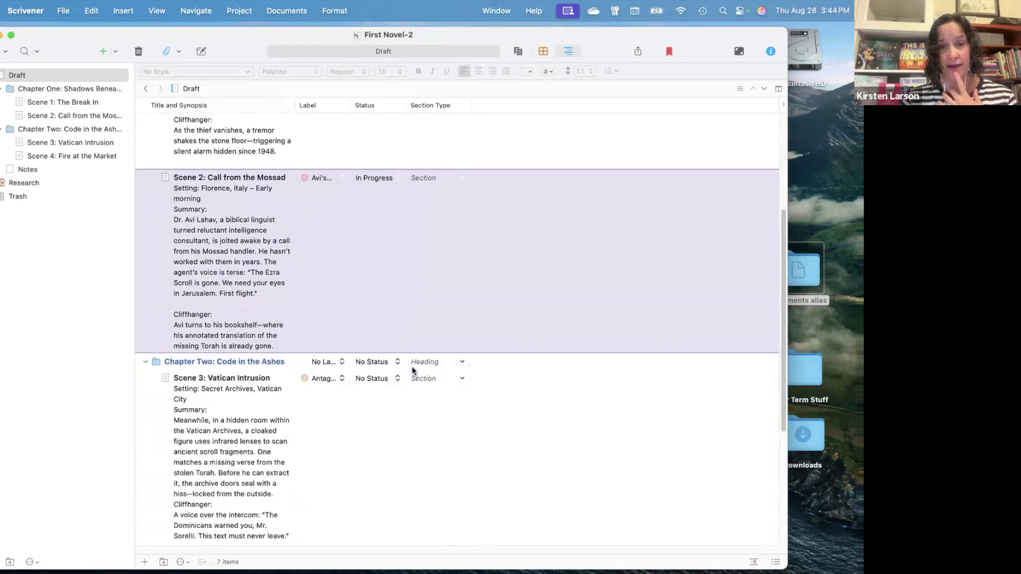
{"action": "left_click", "coordinate": [374, 363]}
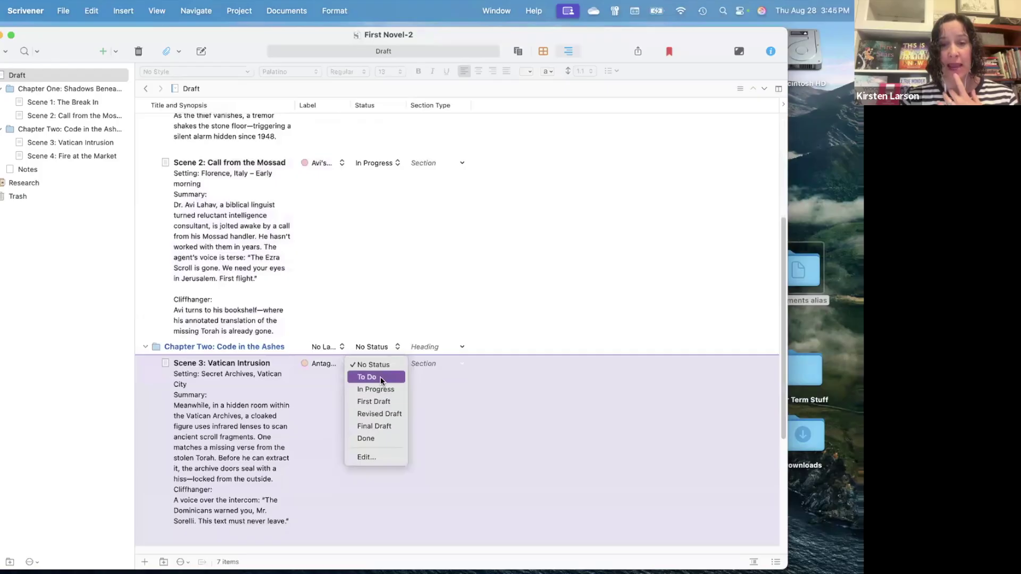
{"action": "left_click", "coordinate": [380, 377]}
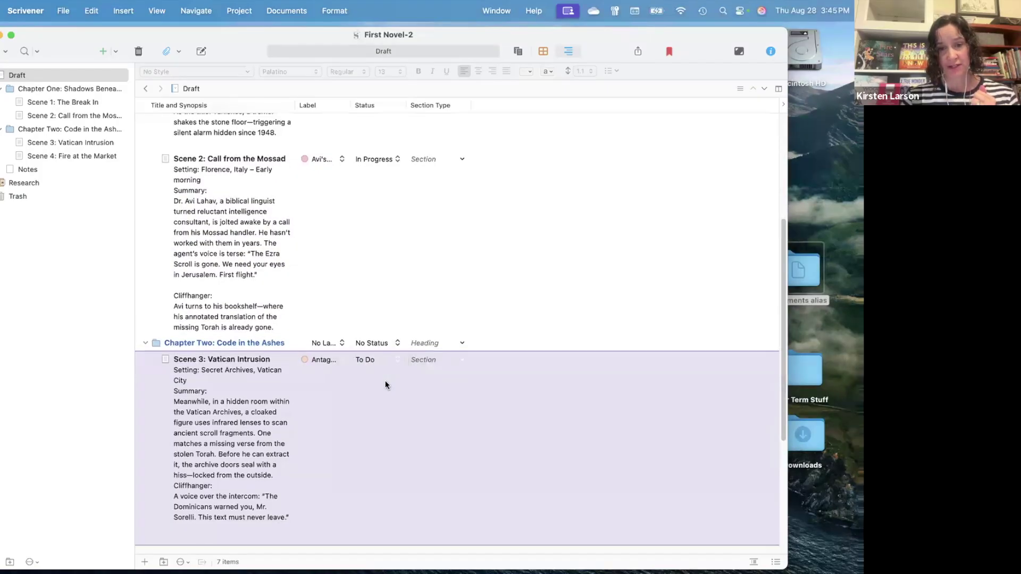
Add the Word Count column to the Draft outline.
{"action": "scroll", "coordinate": [385, 380], "scroll_direction": "up", "scroll_amount": 6}
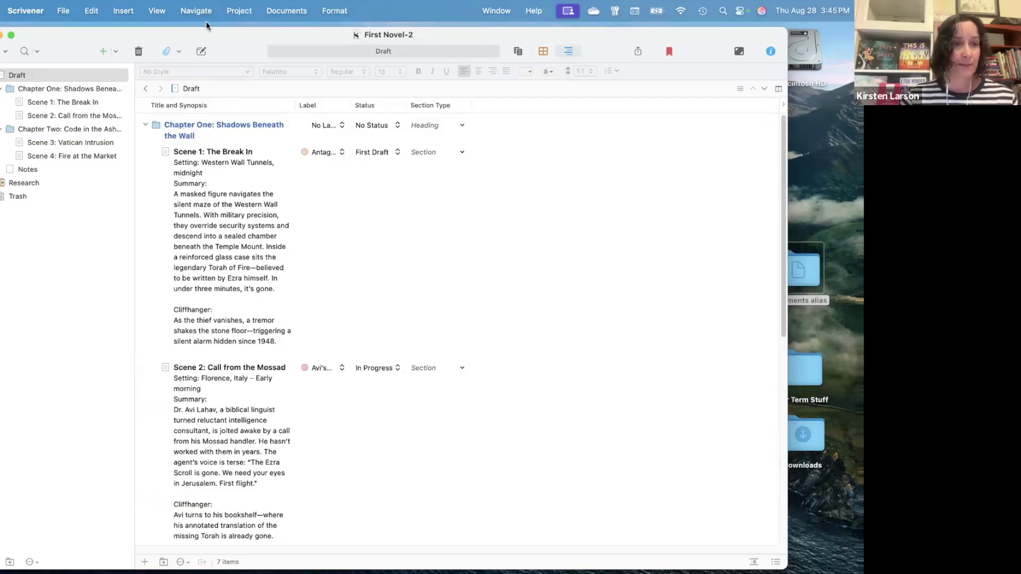
{"action": "left_click", "coordinate": [165, 14]}
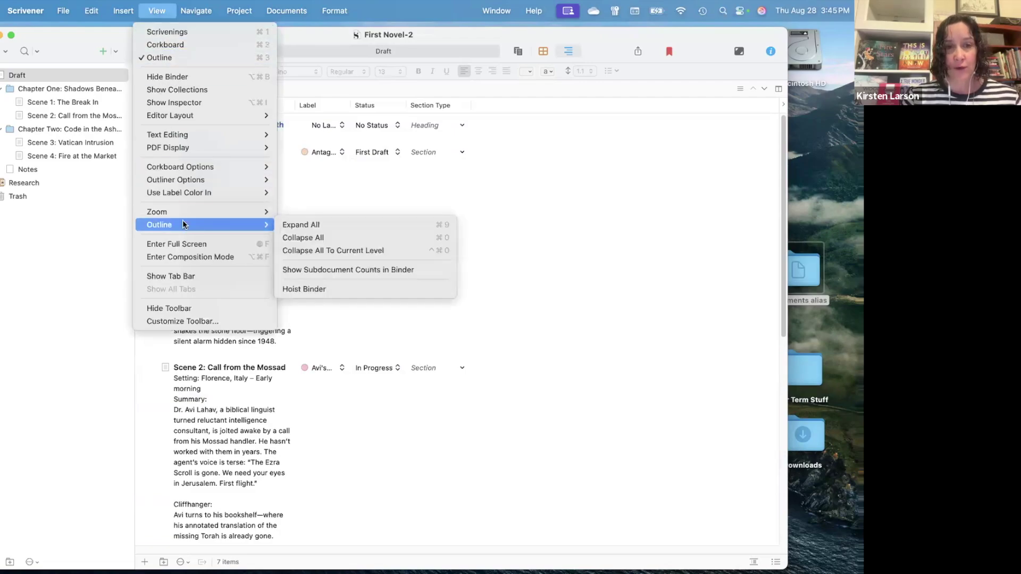
{"action": "mouse_move", "coordinate": [190, 183]}
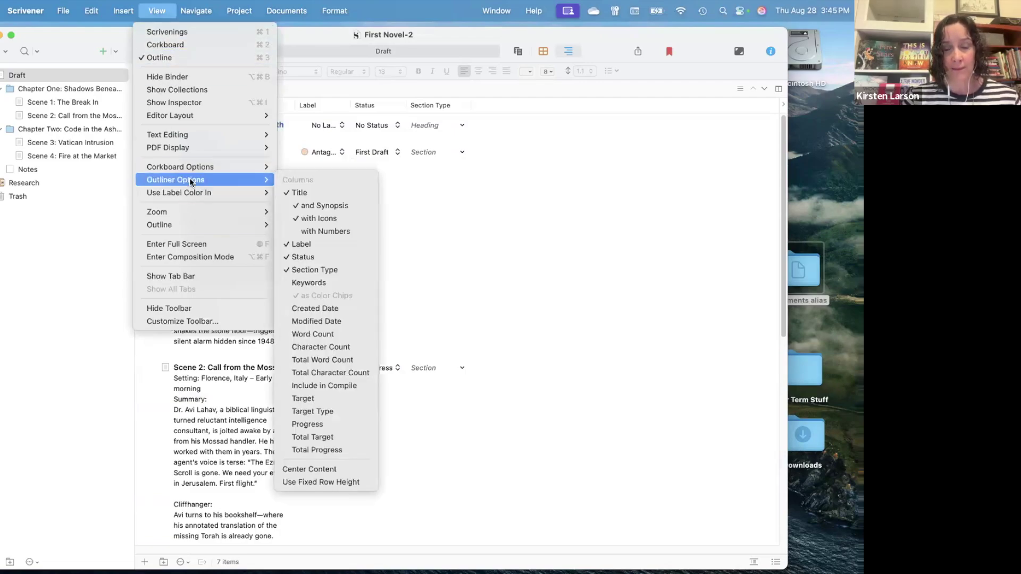
{"action": "left_click", "coordinate": [320, 334]}
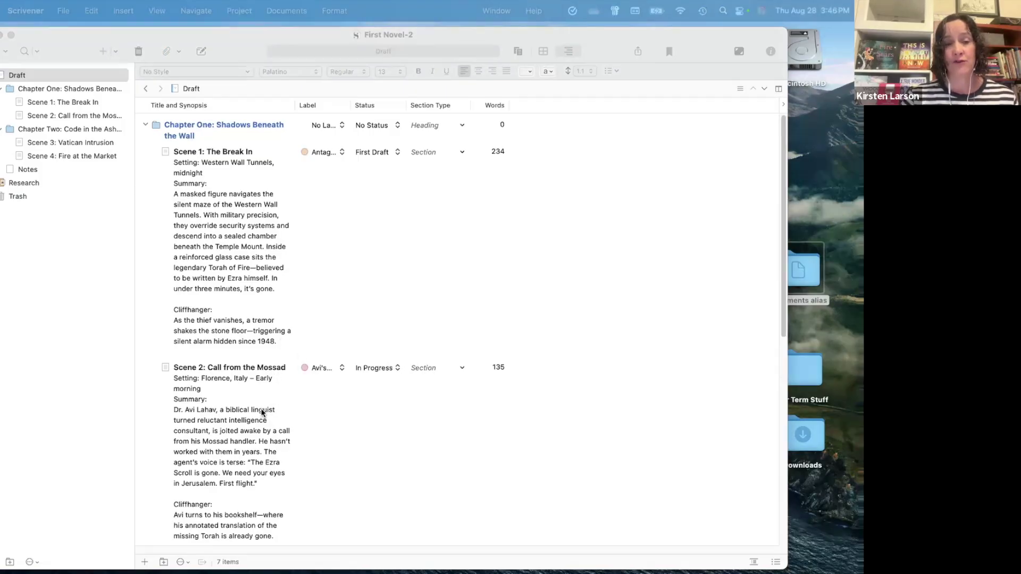
Move Scene 2: Call from the Mossad above Scene 1: The Break In within Chapter One.
{"action": "left_click_drag", "start_coordinate": [262, 410], "coordinate": [265, 183]}
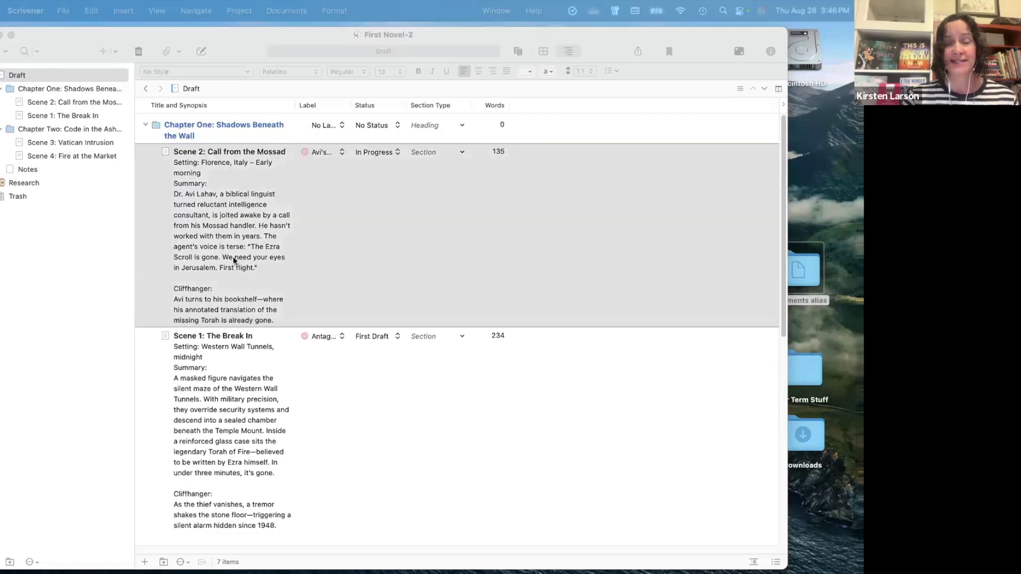